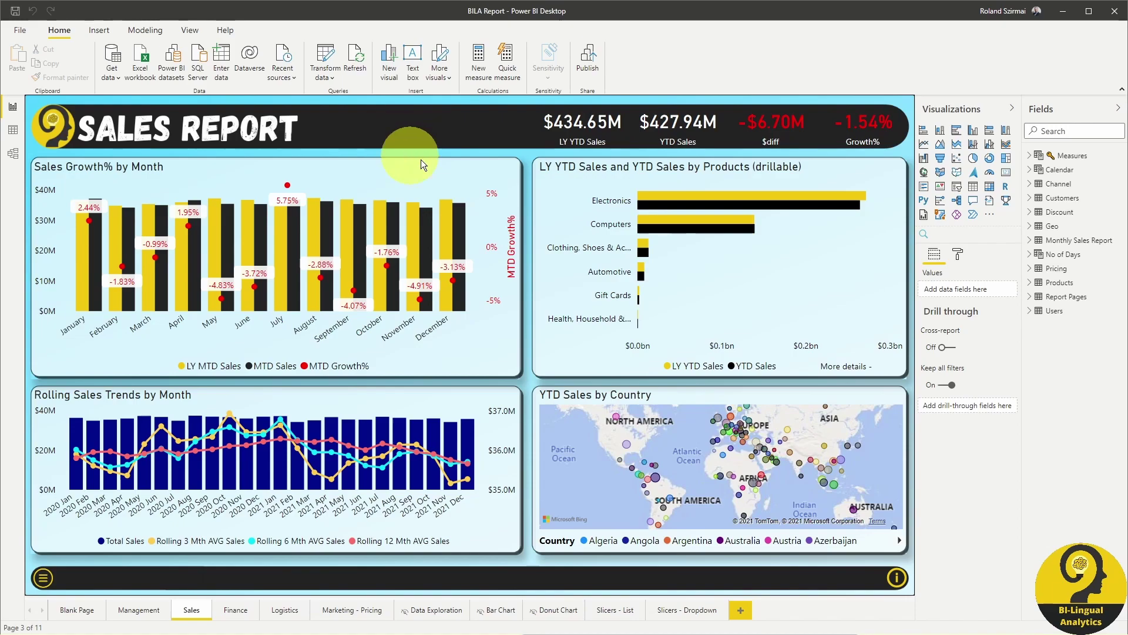
Step: Select the Sales Growth% by Month combo chart to show its field wells
click(436, 175)
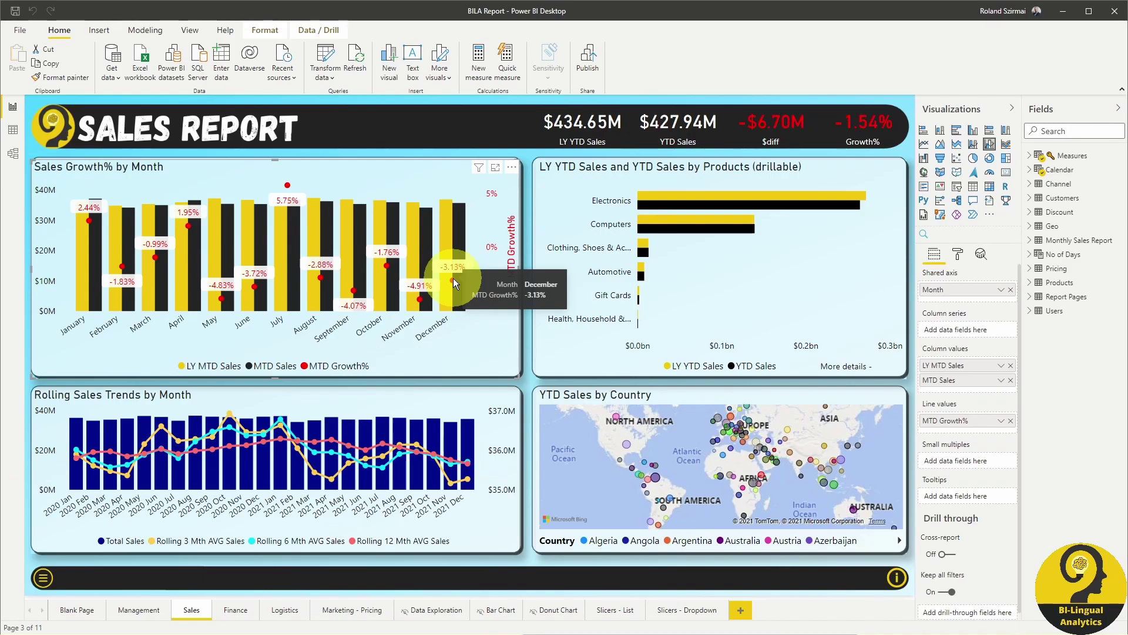
Step: Search 'ytd sales' and add LY YTD Sales, YTD Sales and YTD Sales Growth% to Tooltips
click(1061, 130)
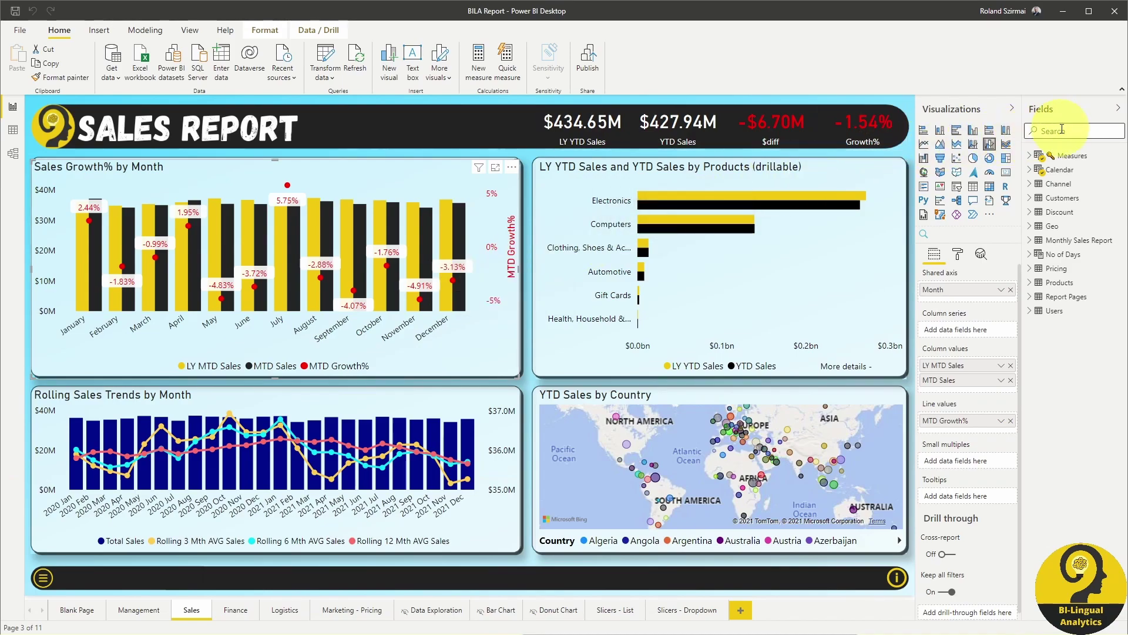
text(ytd s)
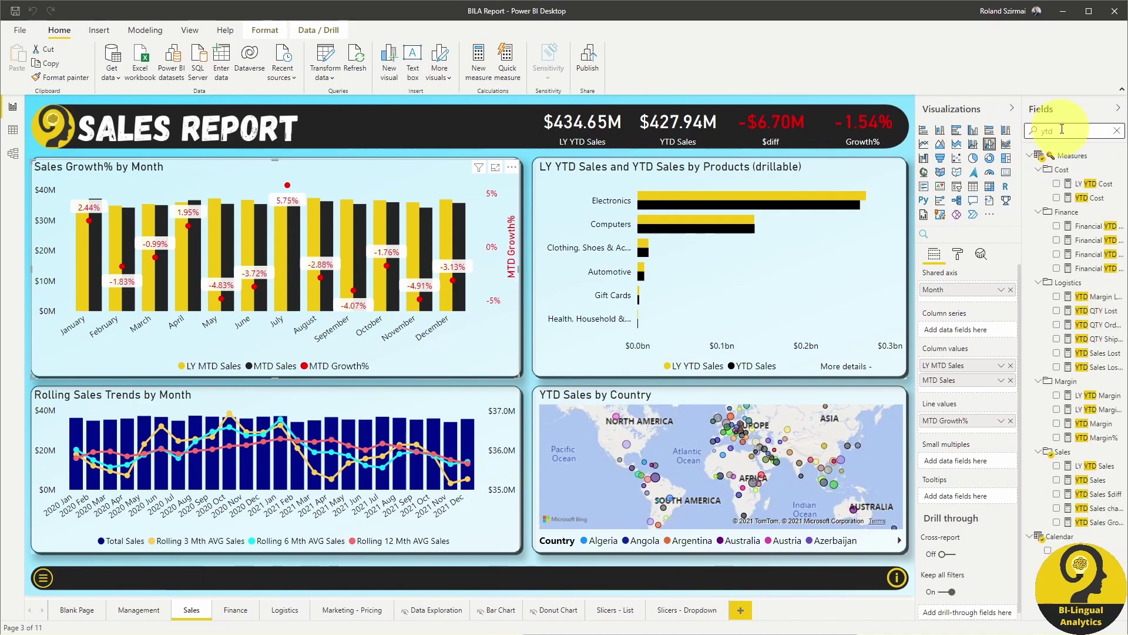
text(ales)
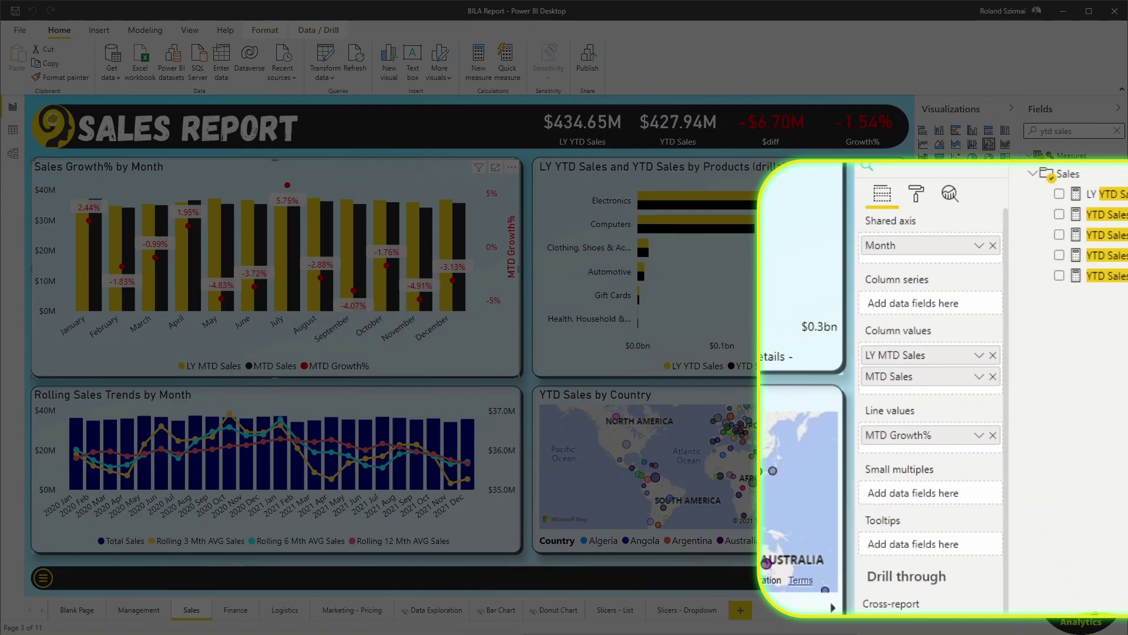
drag(1023, 353, 987, 353)
drag(1076, 194, 873, 544)
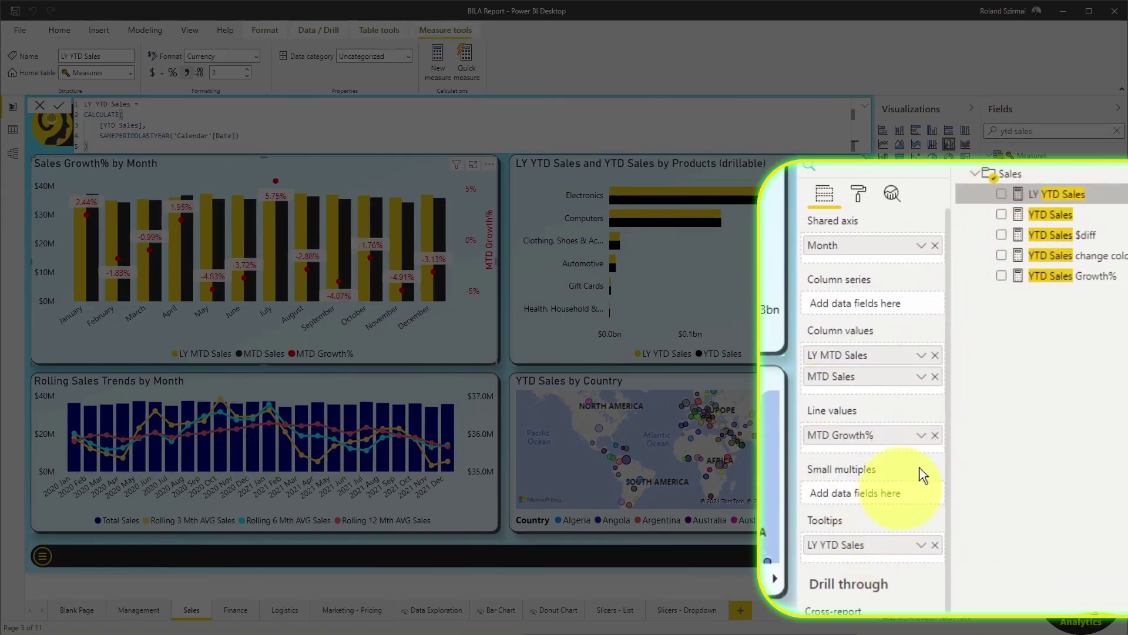
drag(1051, 214, 883, 547)
drag(1081, 280, 900, 582)
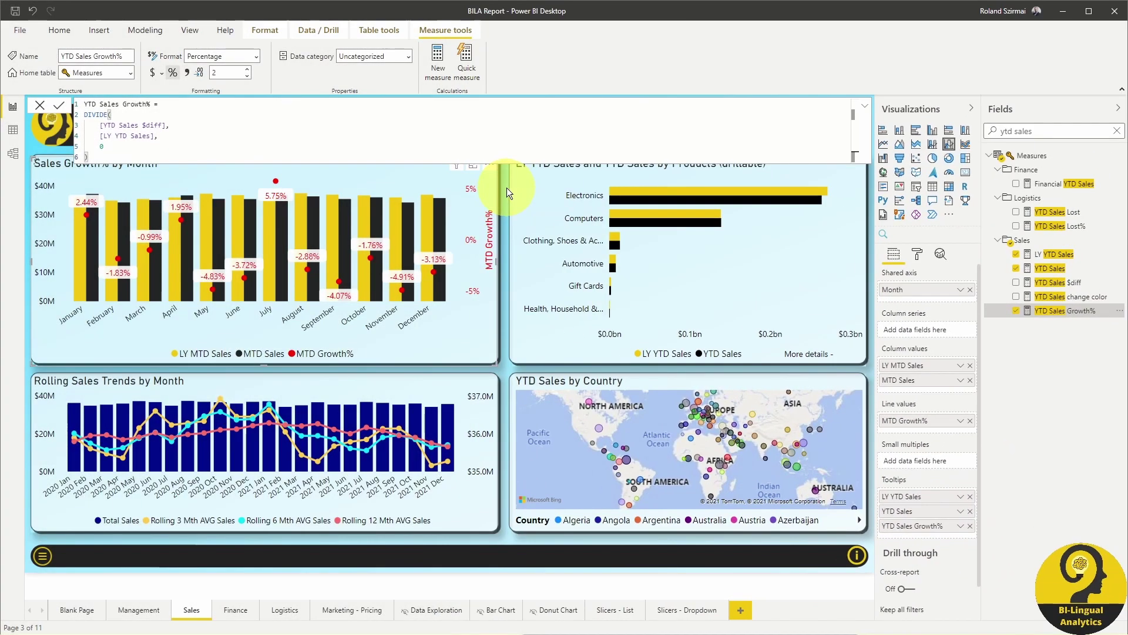
click(506, 188)
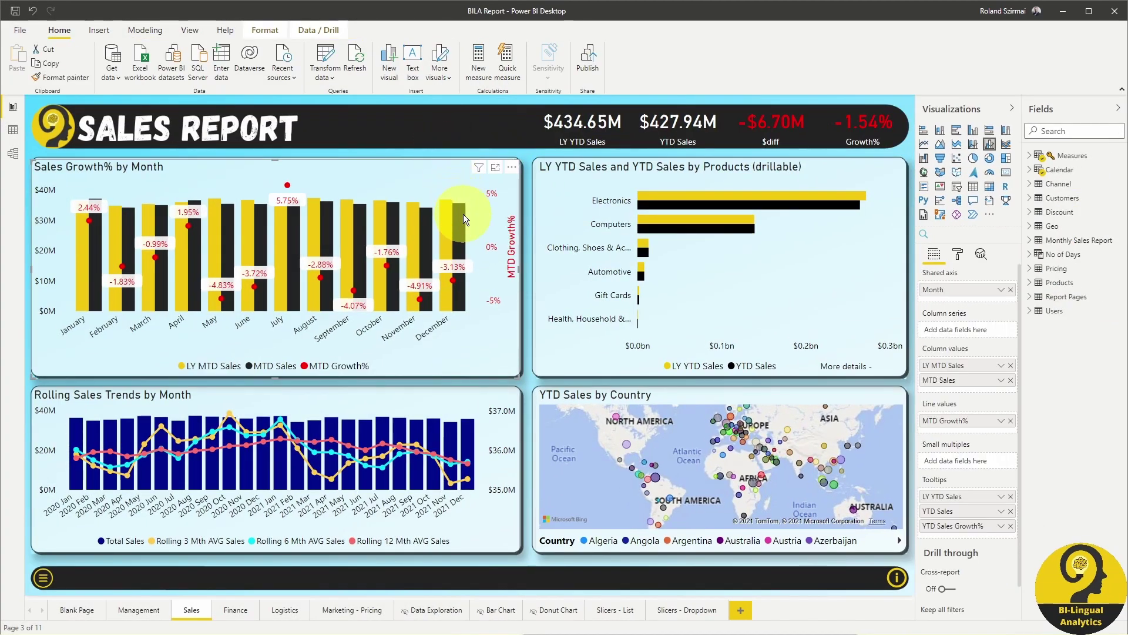
Step: Check that the December bar's tooltip now lists the YTD sales figures
mouse_move(463, 215)
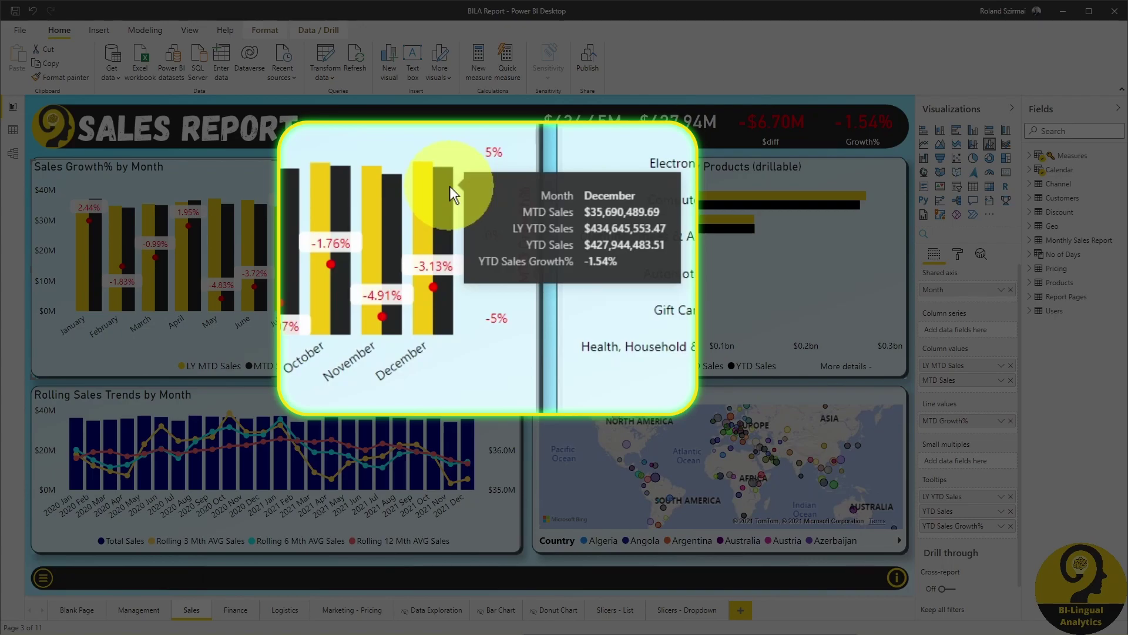
mouse_move(435, 284)
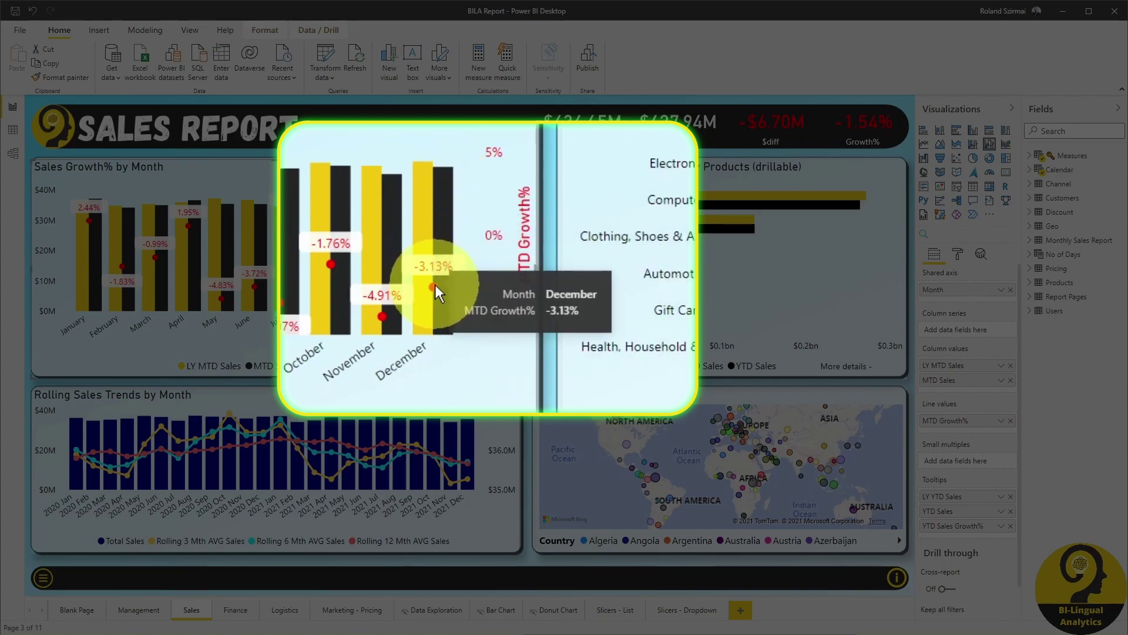
mouse_move(432, 242)
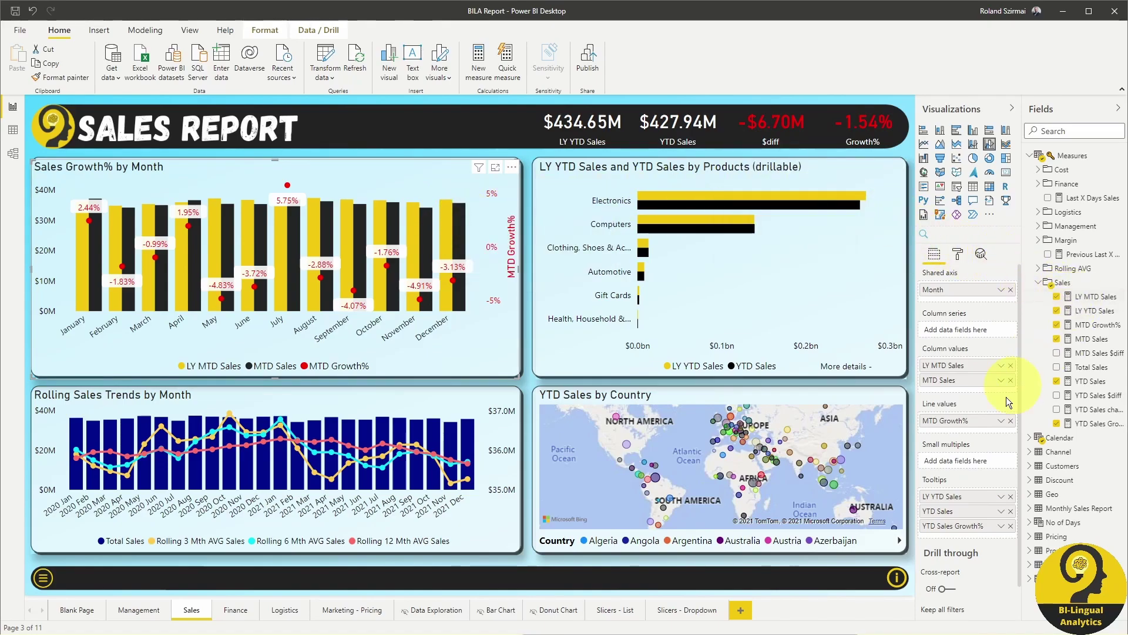
Step: Add MTD Sales, LY MTD Sales and MTD Growth% to the chart's Tooltips and verify on a bar
drag(1093, 341, 977, 497)
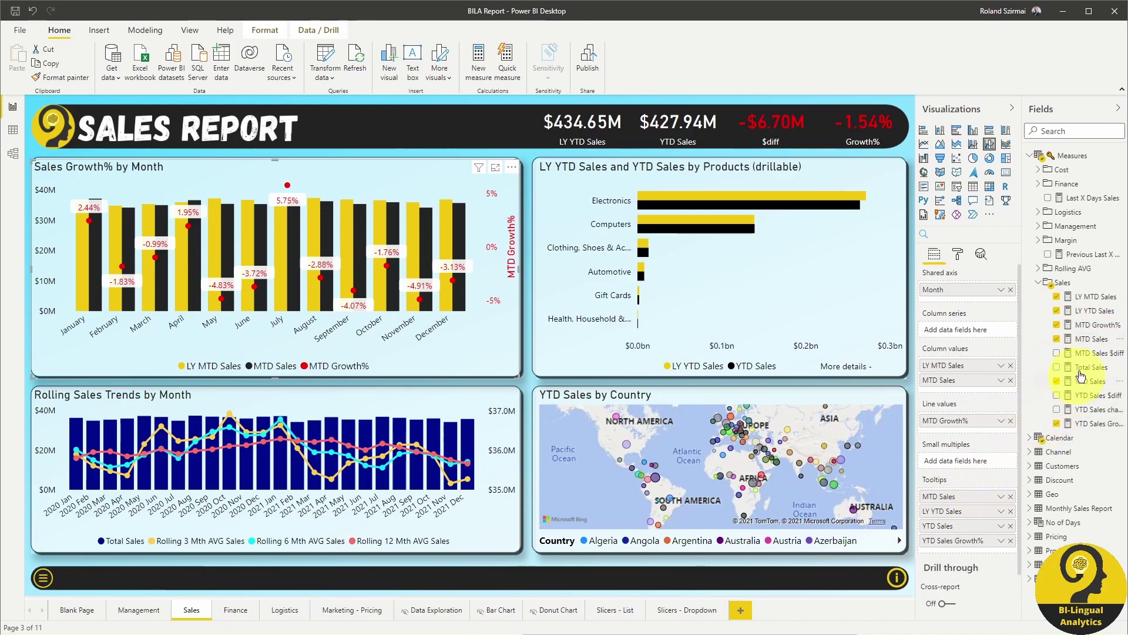
drag(1090, 297, 972, 493)
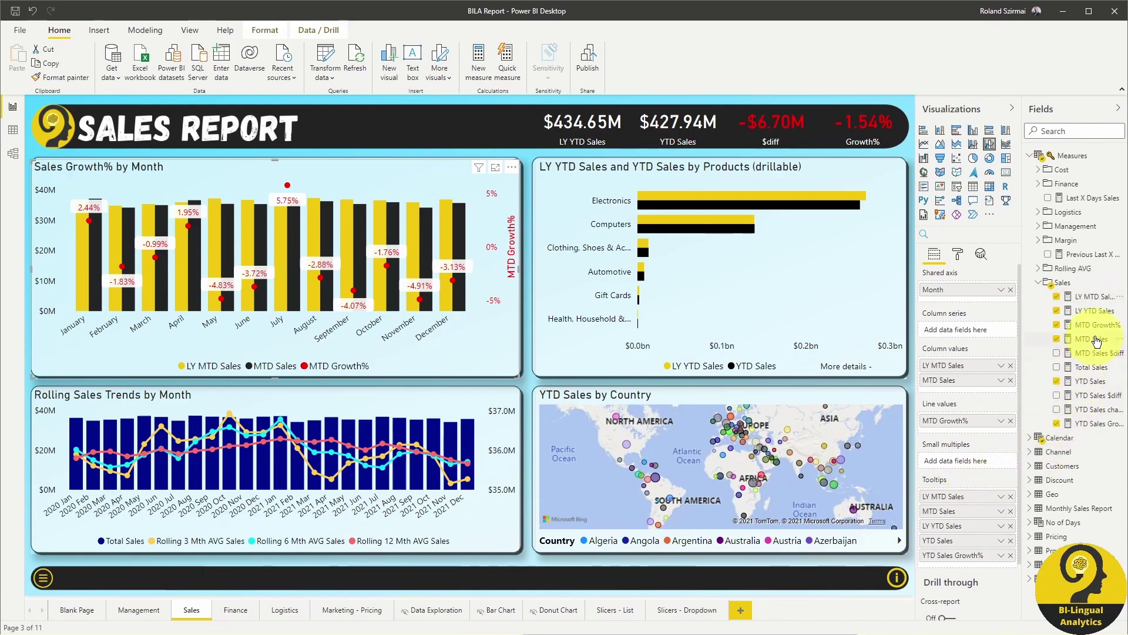
drag(1094, 325, 980, 521)
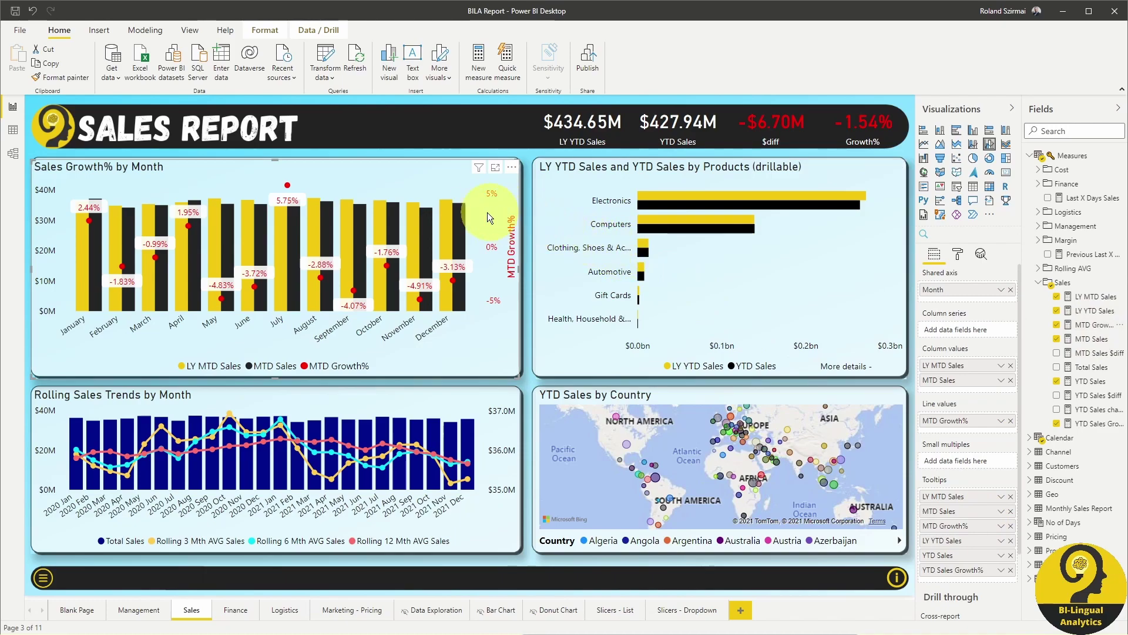
mouse_move(461, 213)
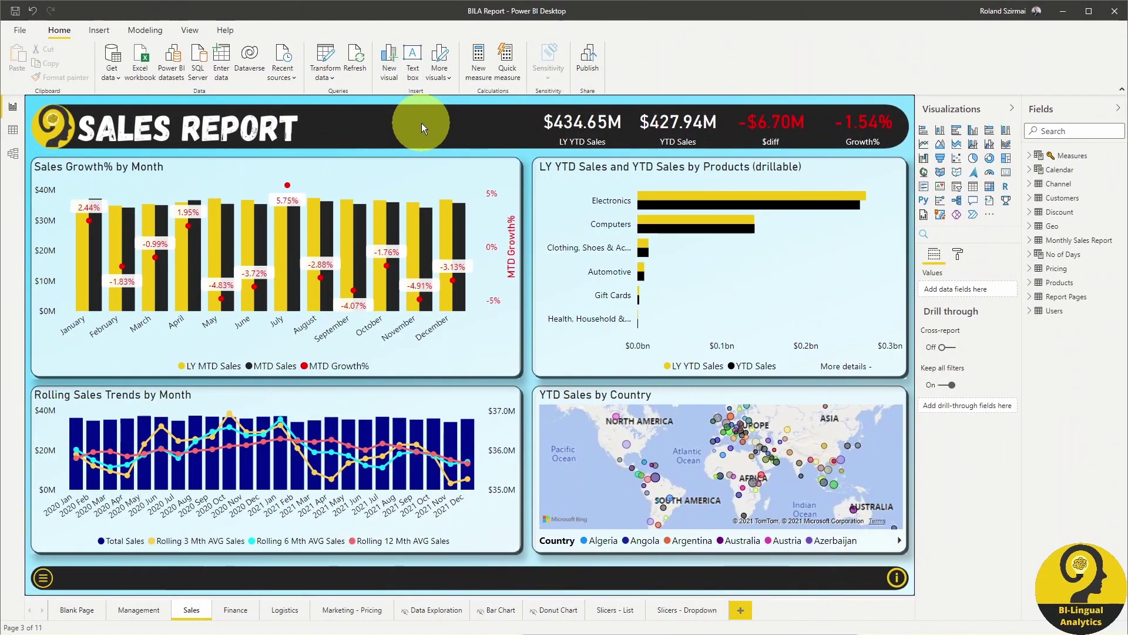
Step: Create a blank page after Sales named 'Monthly Sales TT'
click(741, 609)
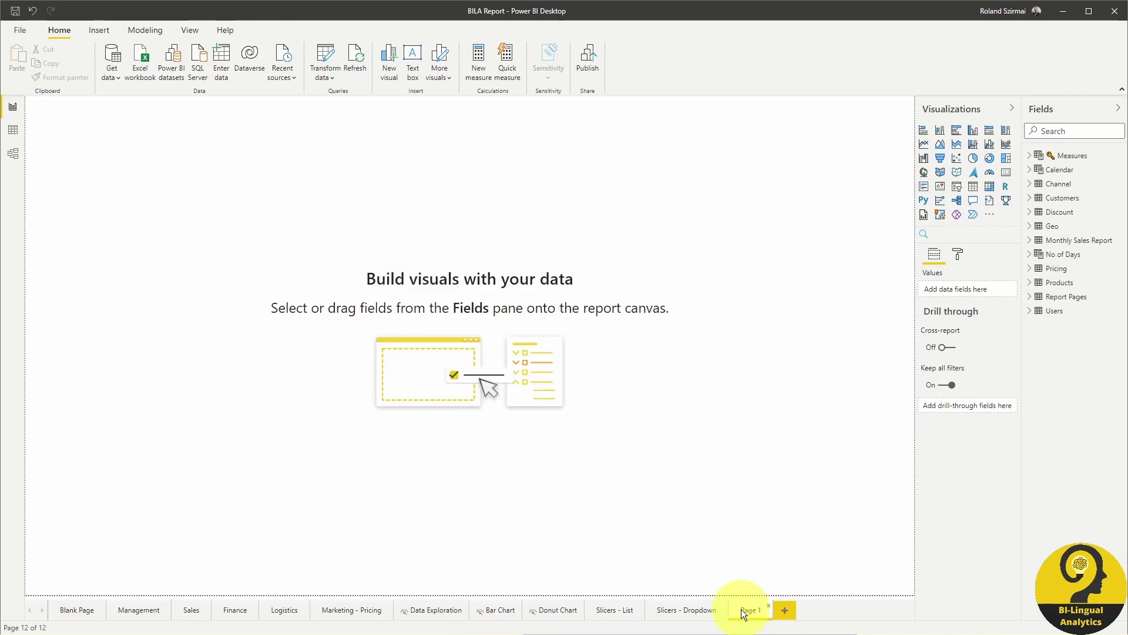
drag(497, 601, 222, 602)
text(New Sales)
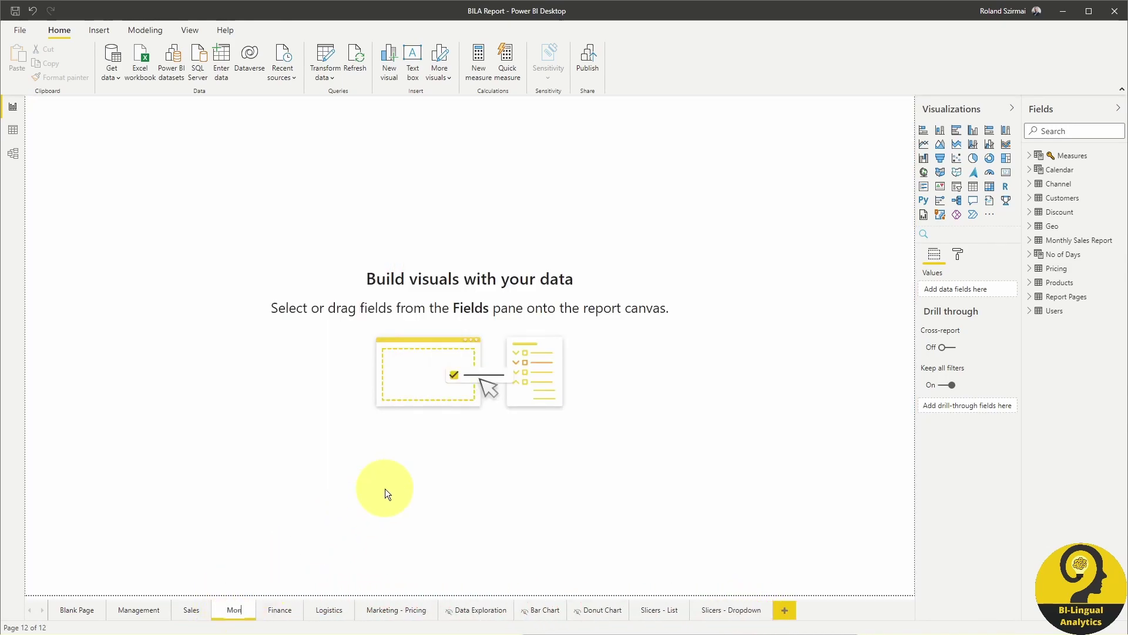
text( TT)
key(Return)
click(489, 245)
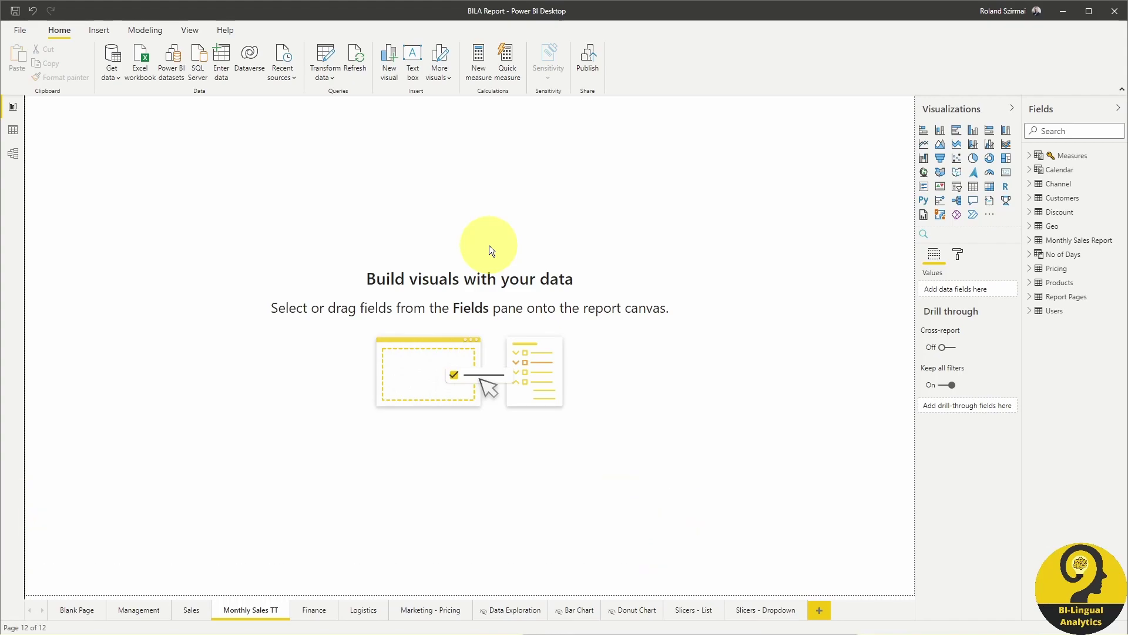
Step: Turn on the page's Tooltip setting and set its page size type to Tooltip
click(958, 253)
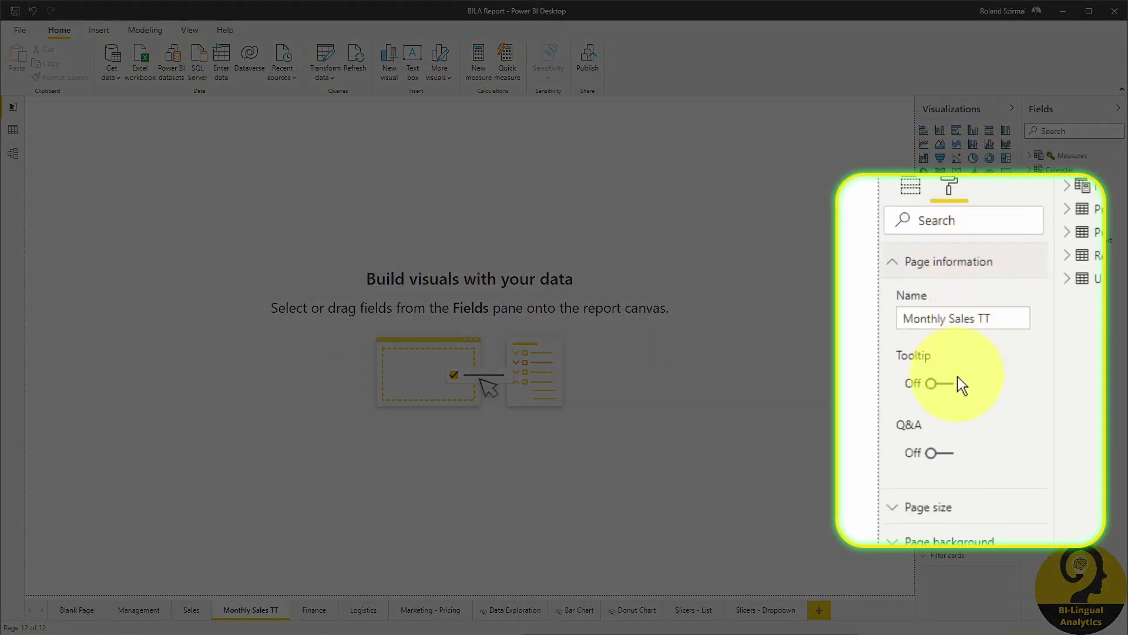
click(953, 383)
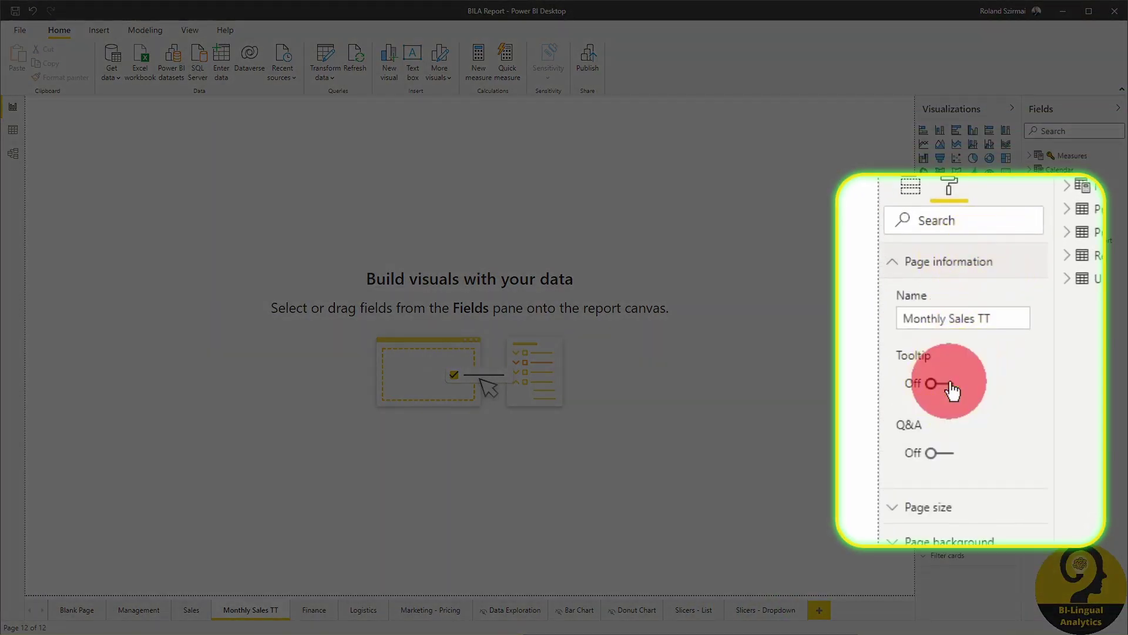
click(930, 262)
click(939, 297)
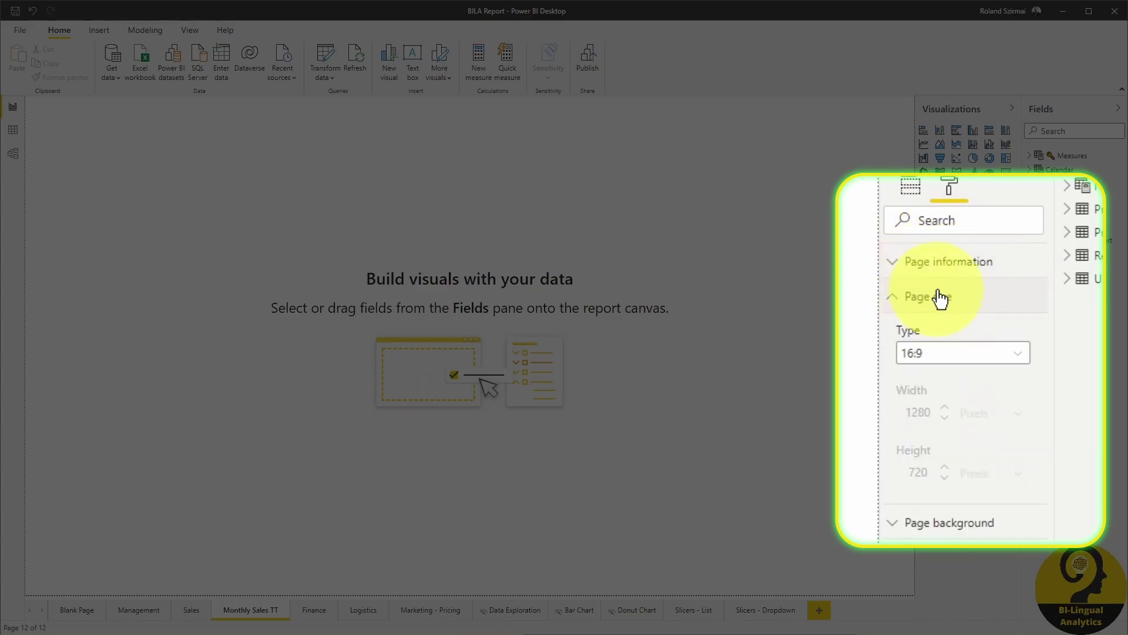
click(1017, 355)
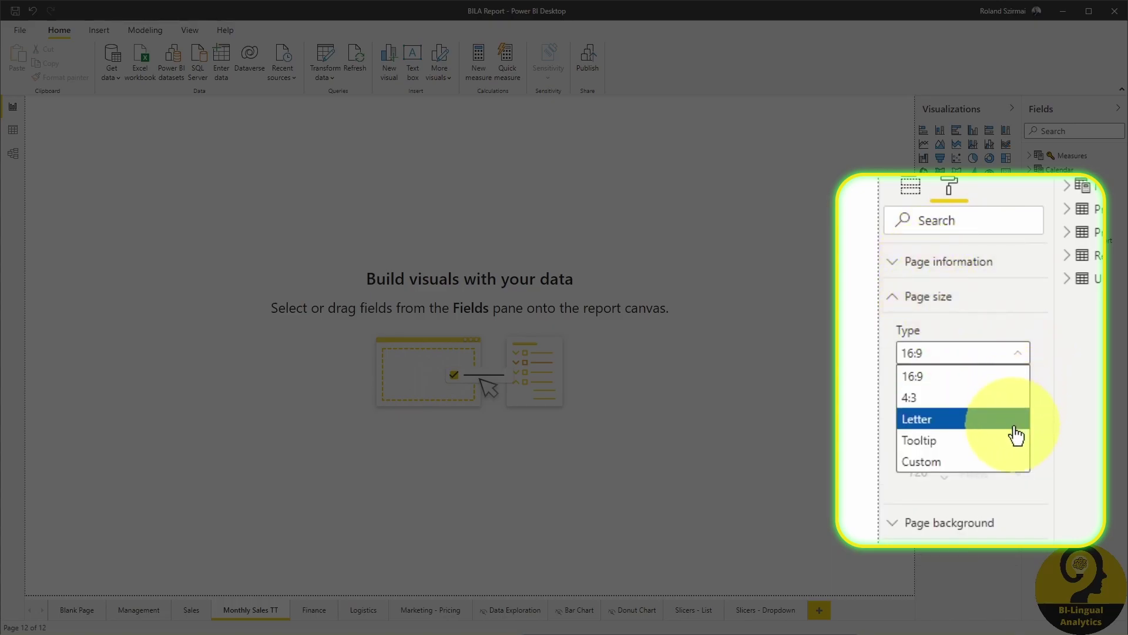
click(1015, 440)
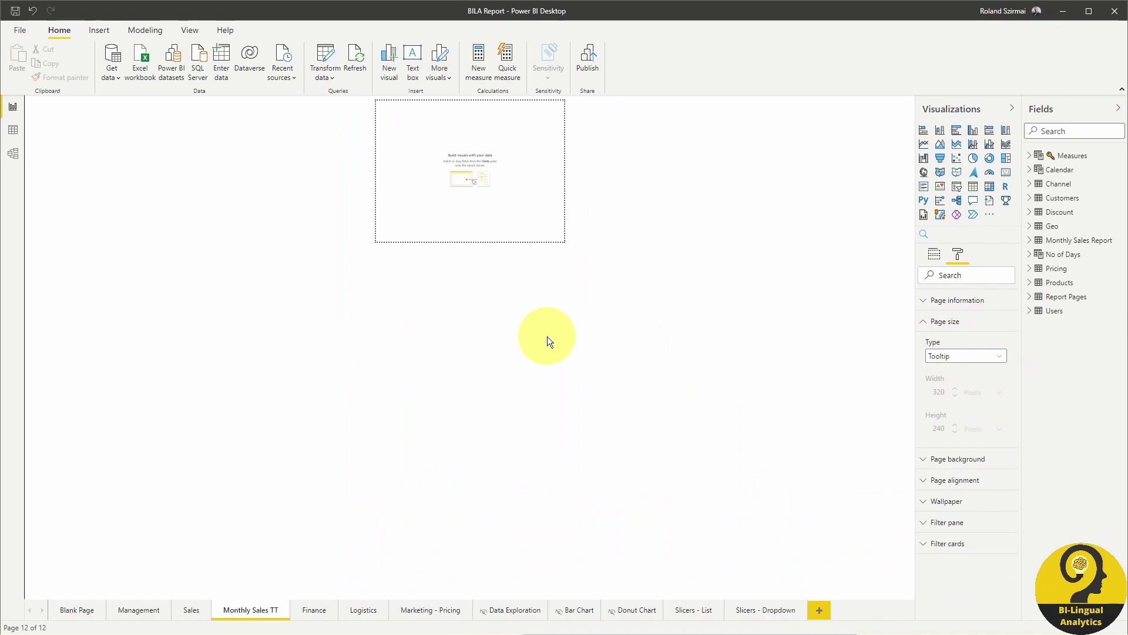
Step: Set the Page view to Fit to page so the tooltip page fills the canvas
click(196, 33)
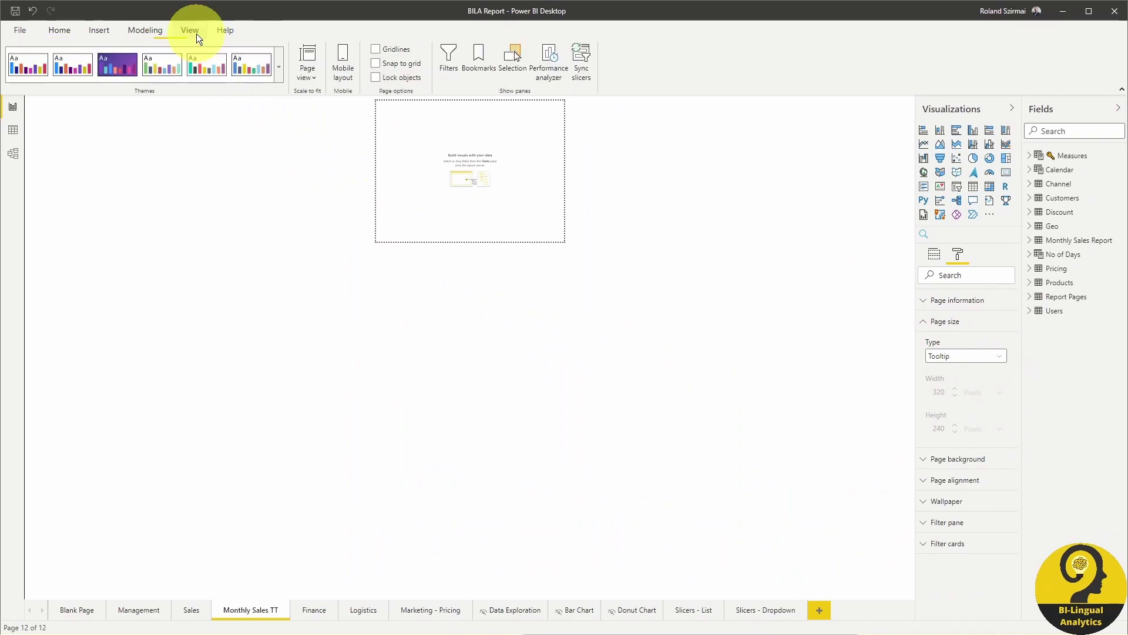
click(309, 73)
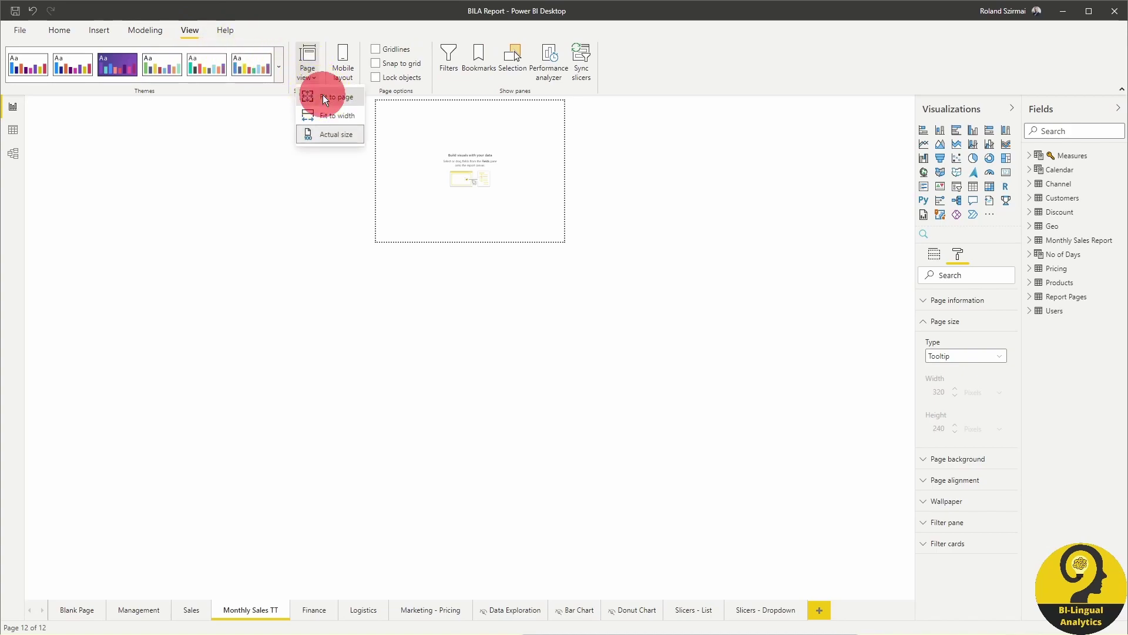
click(325, 97)
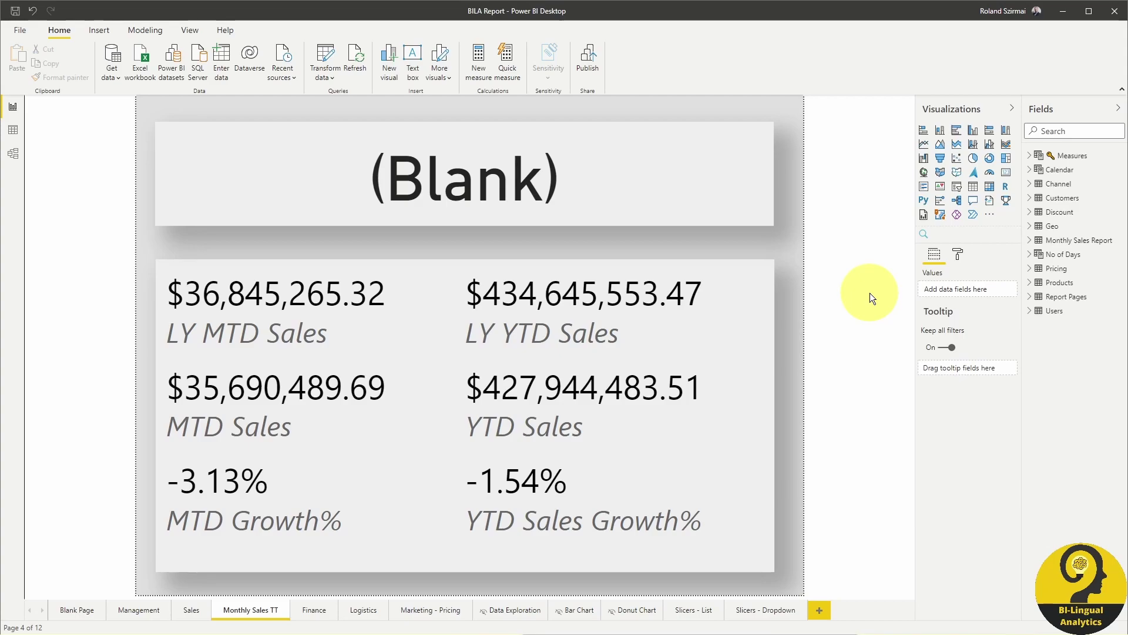
Step: Check the (Blank) month card's field, then return to the Sales page
click(609, 185)
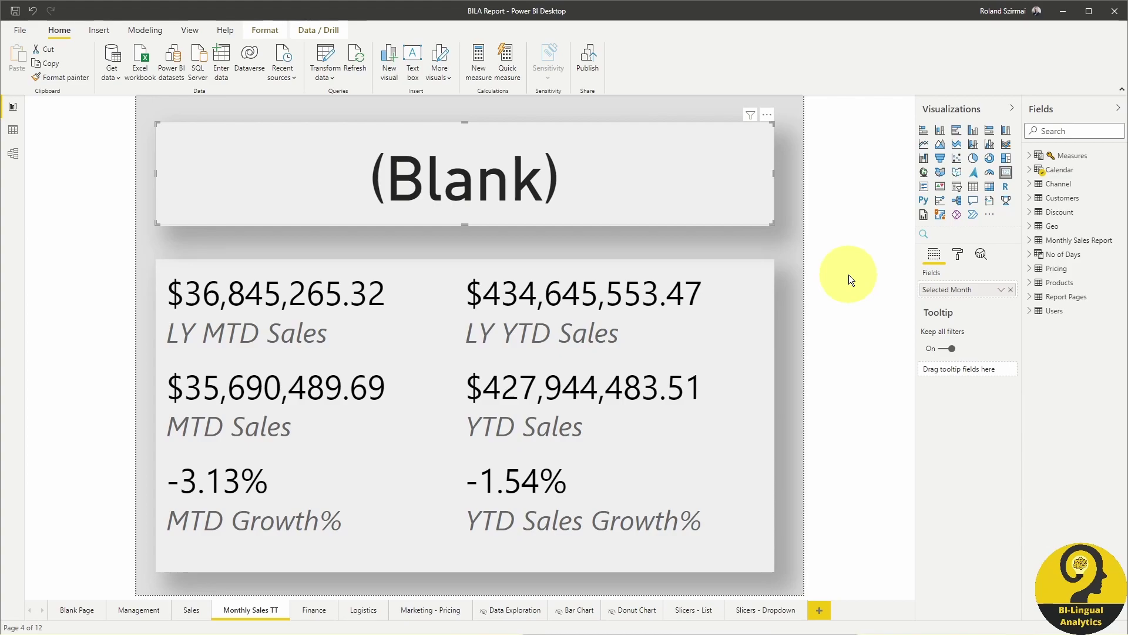
click(193, 613)
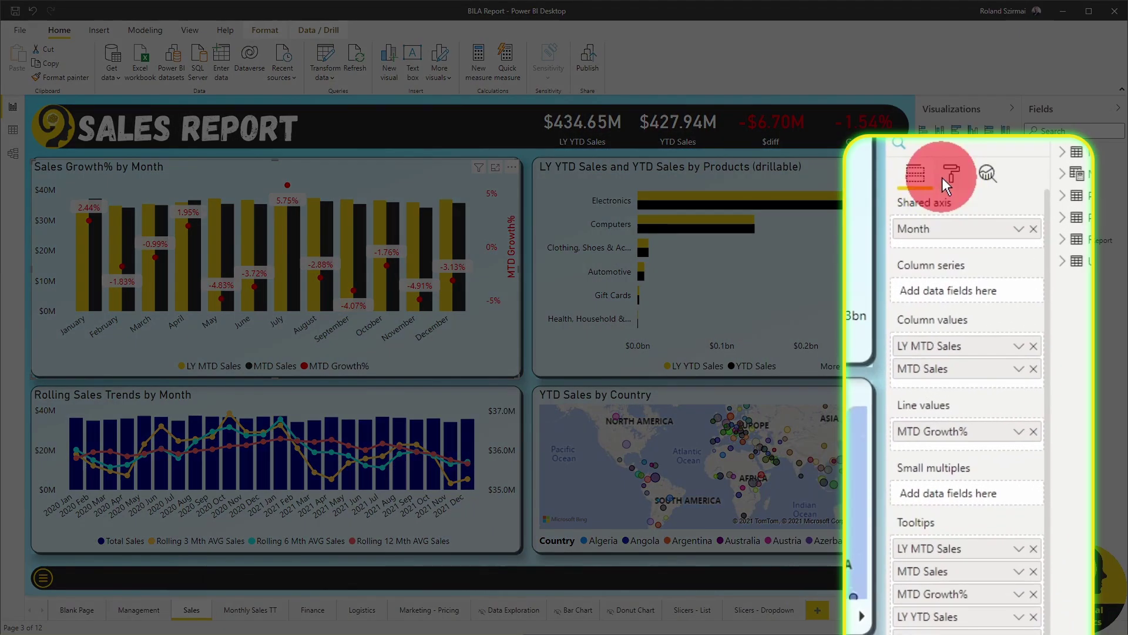
Step: Set the chart's tooltip to Report page using Monthly Sales TT, then preview it on a bar
click(956, 254)
scroll(985, 411, down, 1)
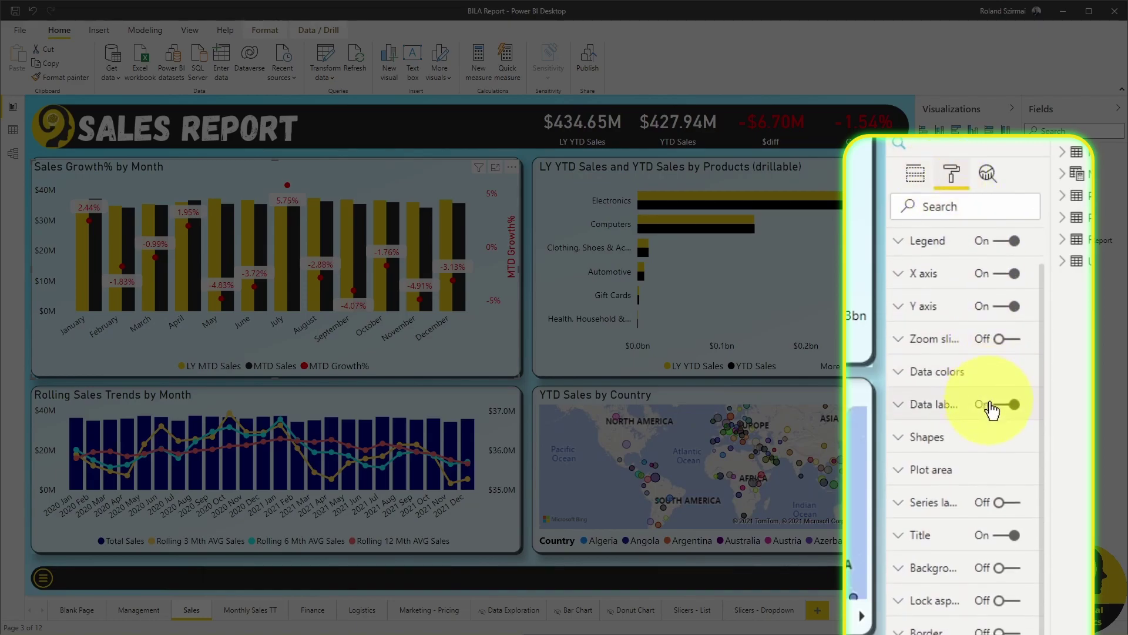
scroll(964, 584, down, 3)
click(970, 582)
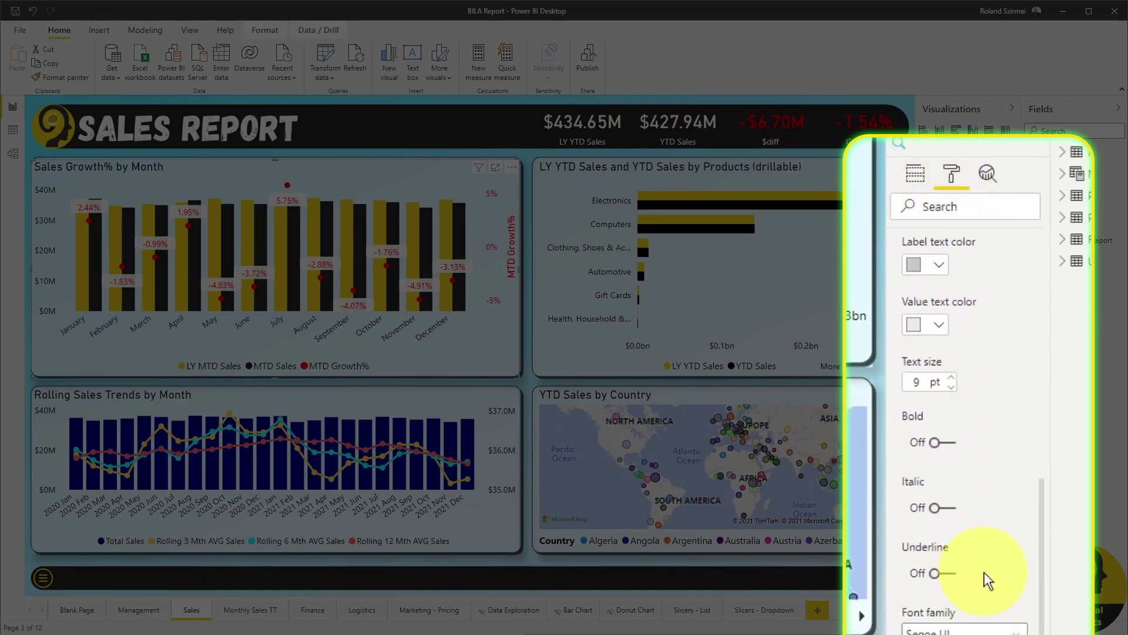
scroll(1007, 466, up, 2)
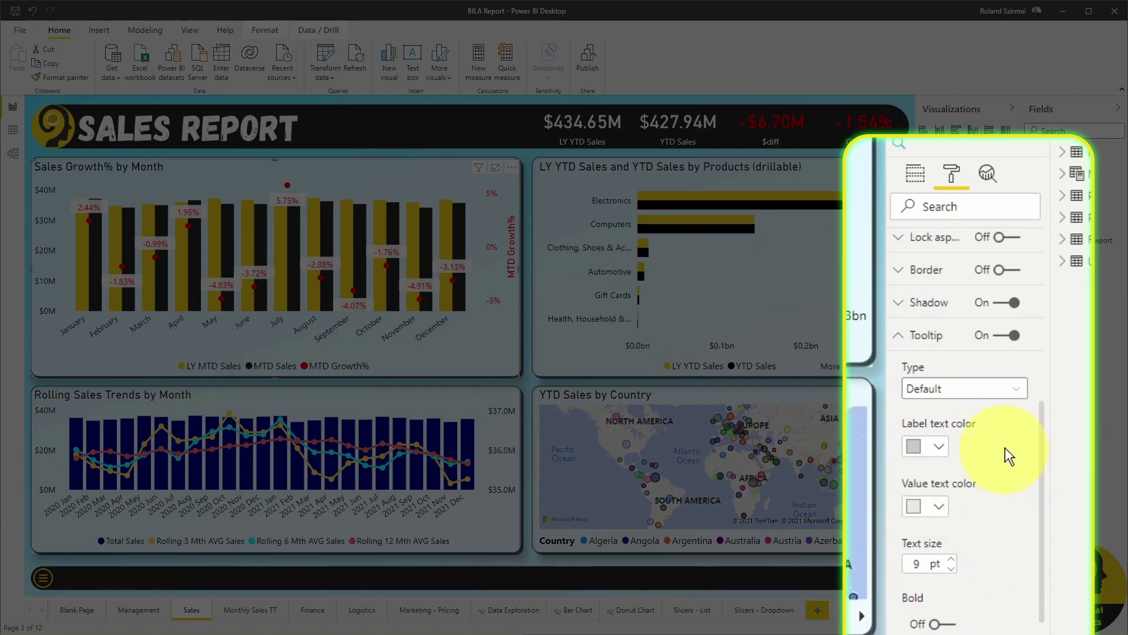
click(1009, 391)
click(1005, 432)
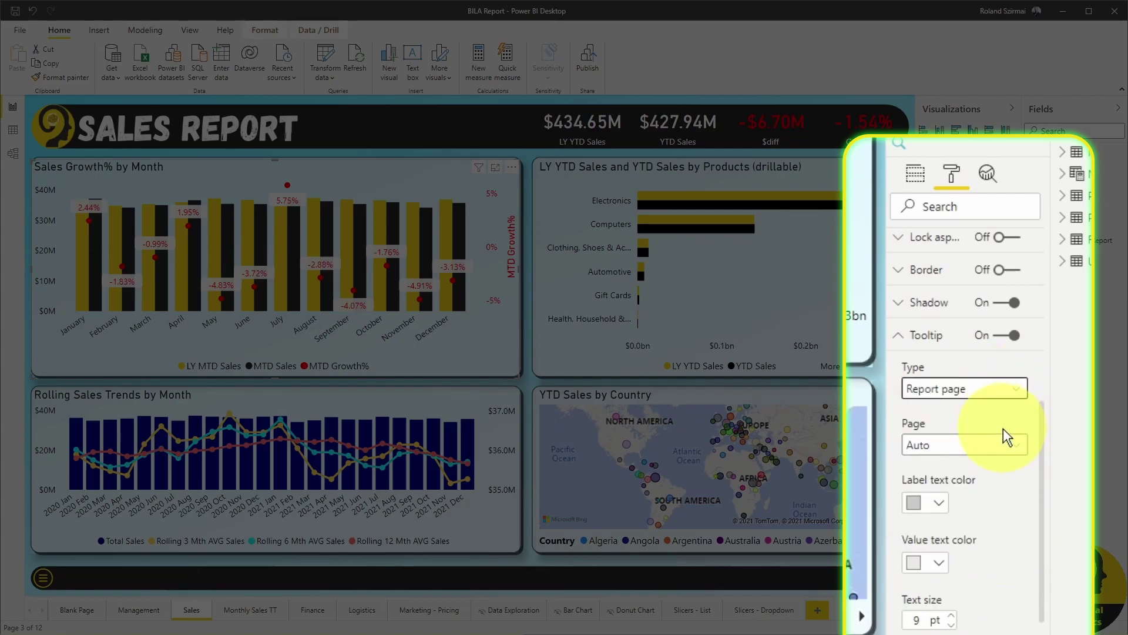
click(1005, 447)
click(1004, 482)
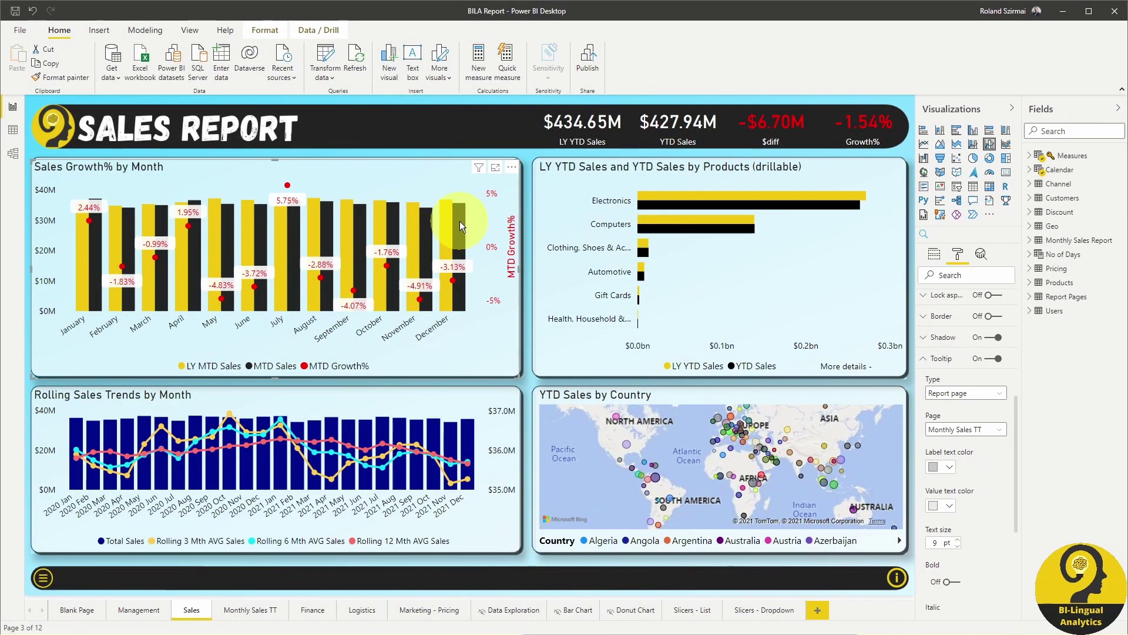
mouse_move(460, 221)
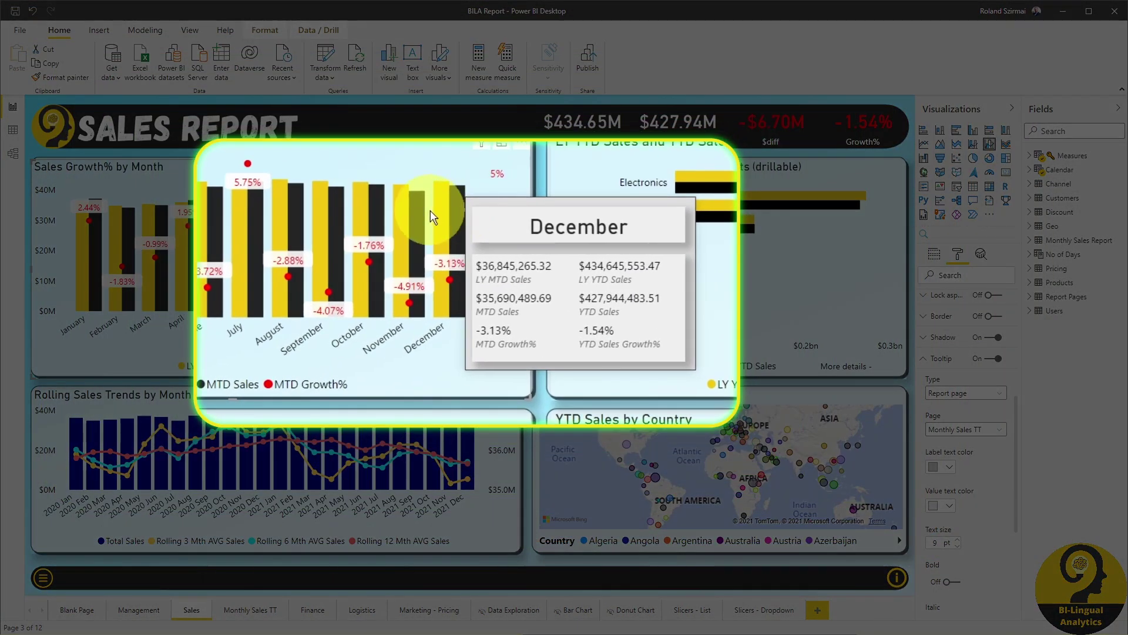
mouse_move(421, 213)
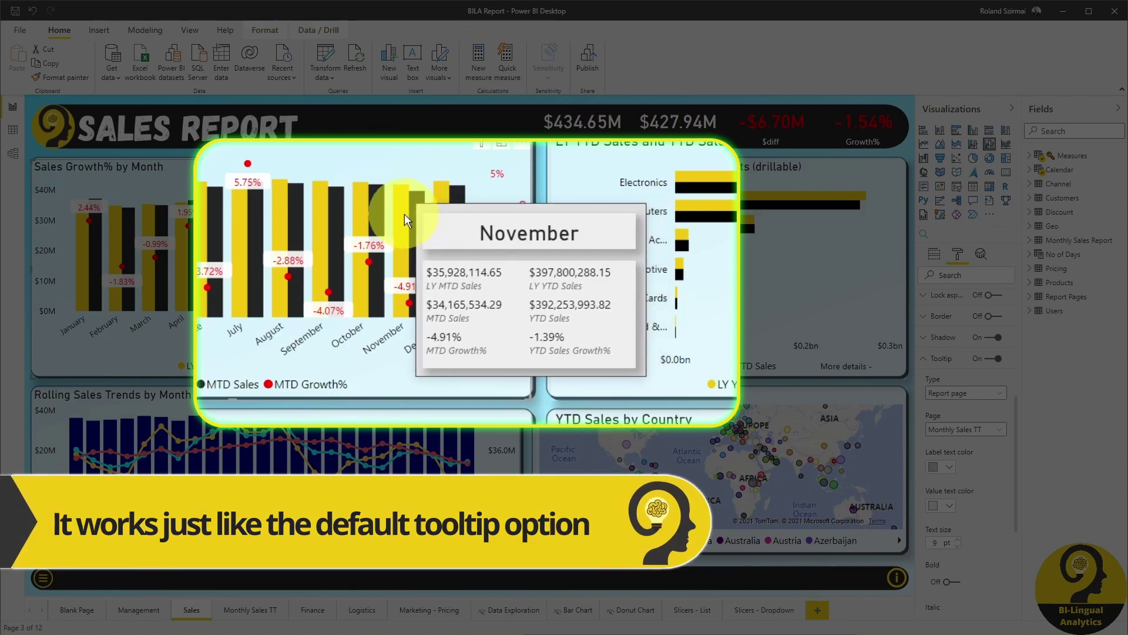
mouse_move(380, 214)
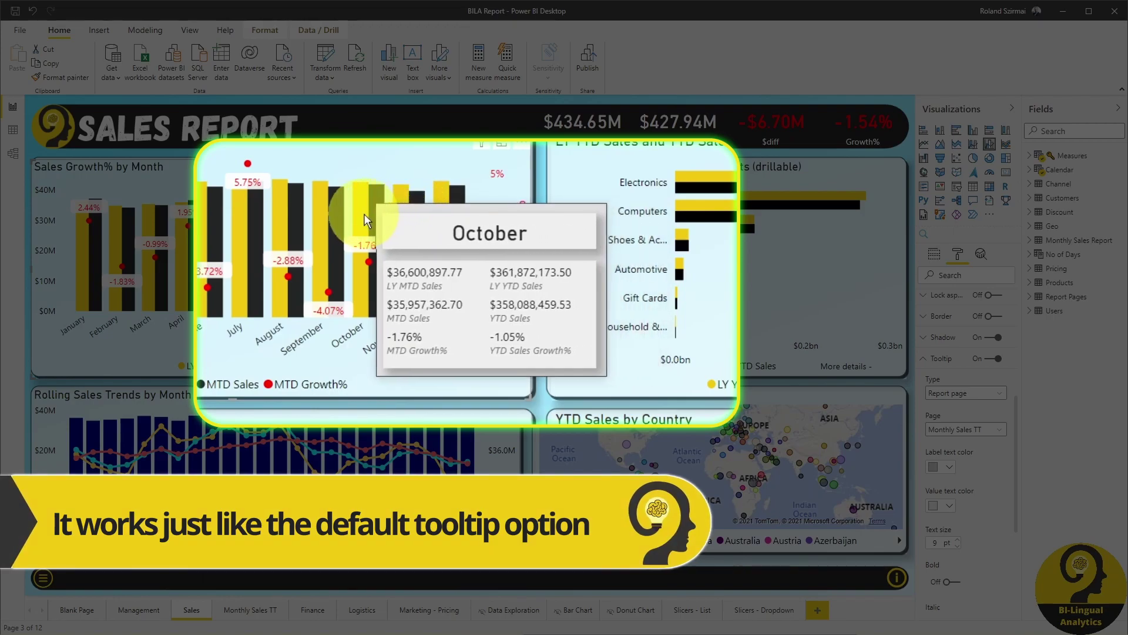